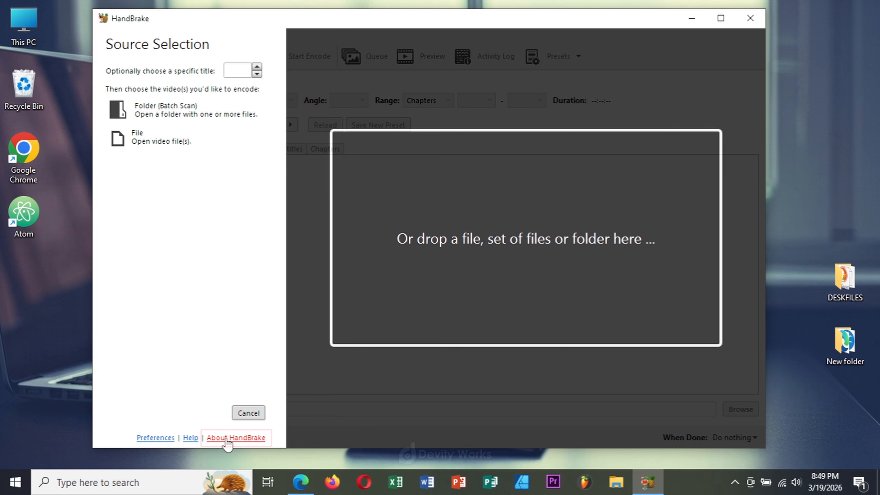
Step: Look up the installed HandBrake version on the About page and the Updates preferences page
left_click(263, 437)
left_click(139, 189)
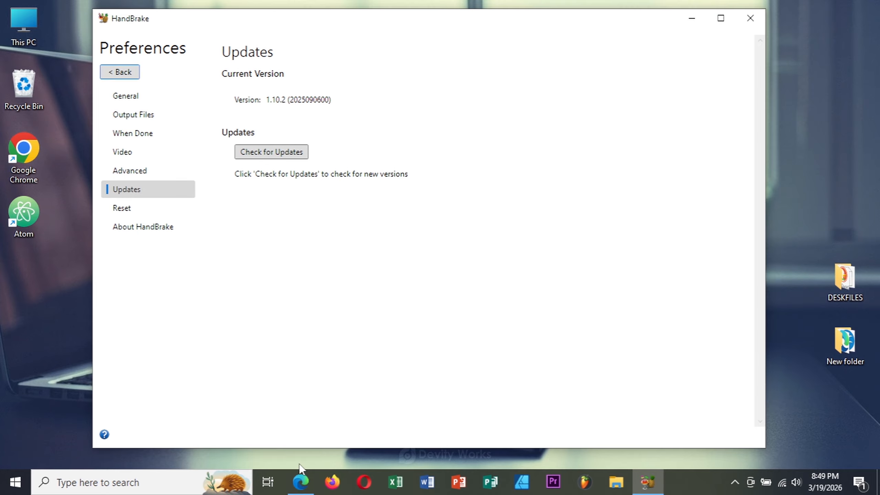
Step: Switch to Microsoft Edge, search the web for "handbrake" and open the official HandBrake website
left_click(301, 481)
type("handbrake")
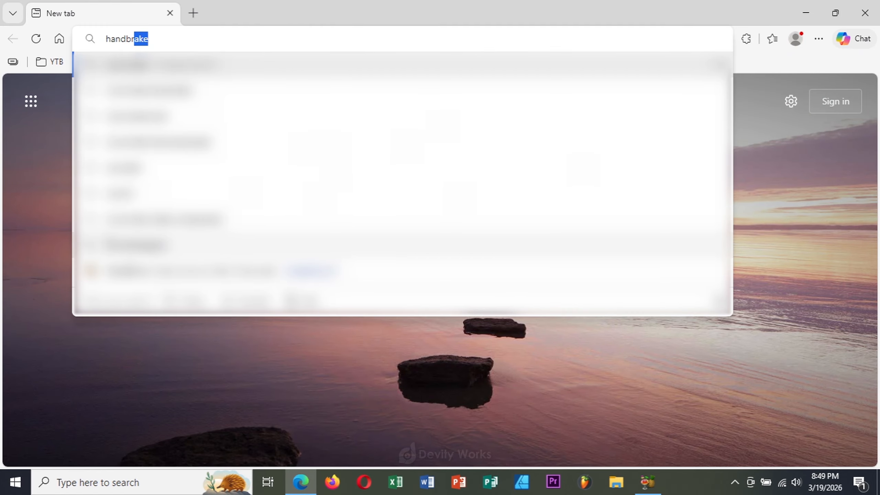
key("Return")
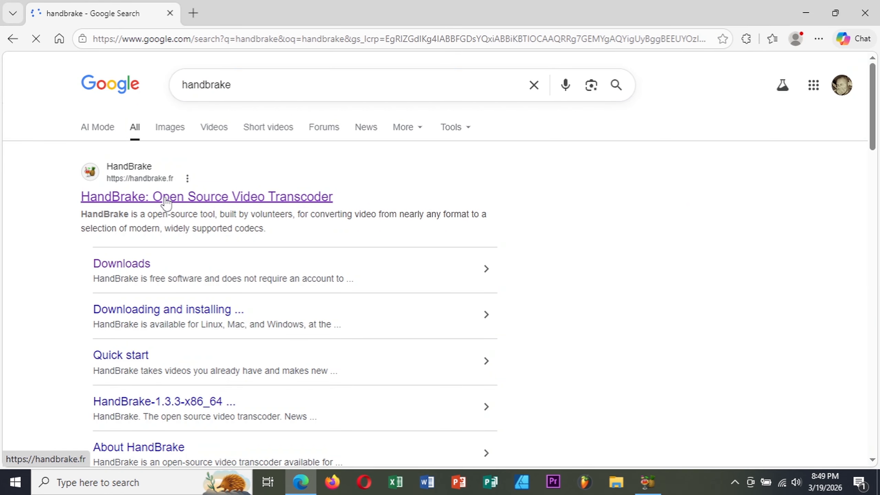
left_click(166, 199)
mouse_move(273, 2)
left_mouse_down()
mouse_move(552, 45)
mouse_move(629, 37)
left_mouse_up()
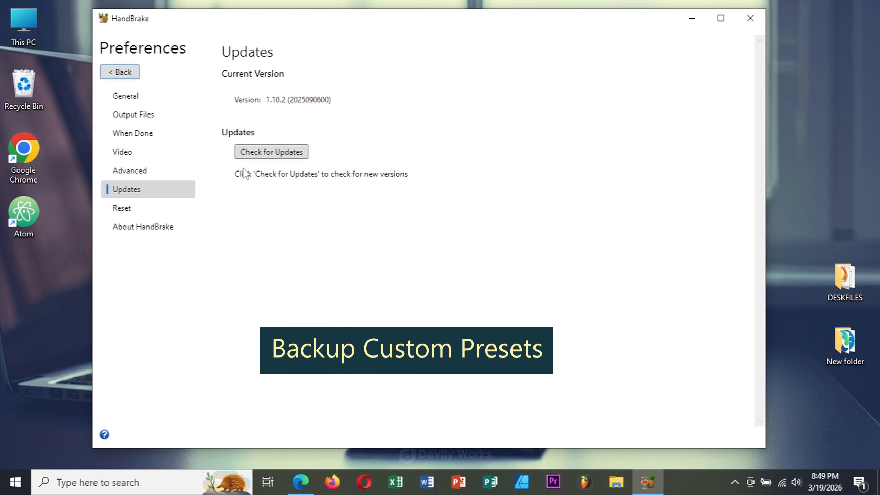
Step: In HandBrake, export the custom preset 2K YouTube Long-Form to the desktop as a JSON file named "2k Video Preset"
left_click(127, 74)
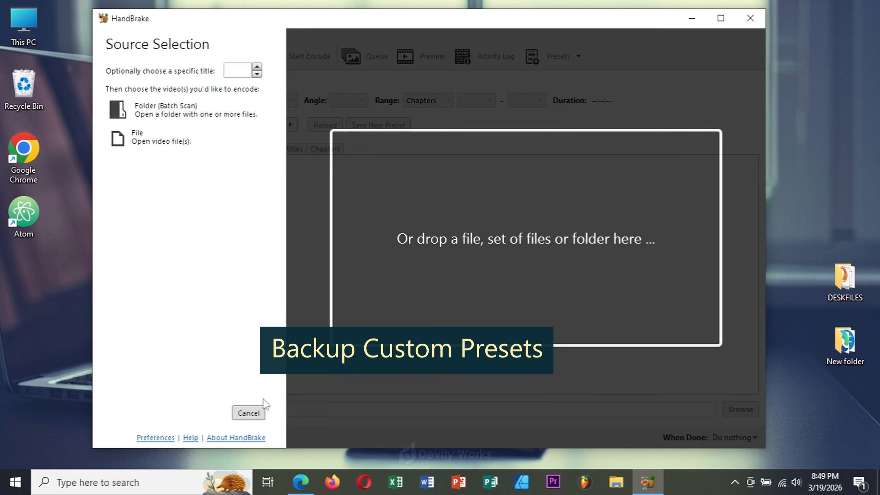
left_click(259, 413)
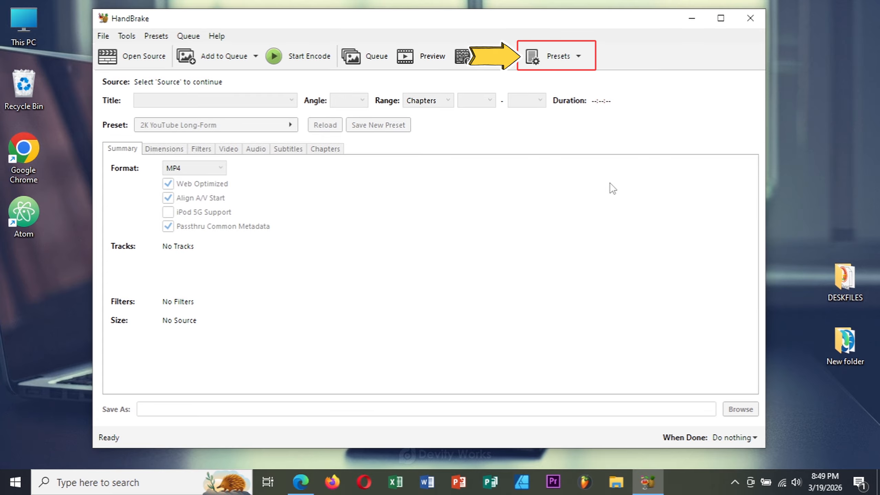
left_click(567, 56)
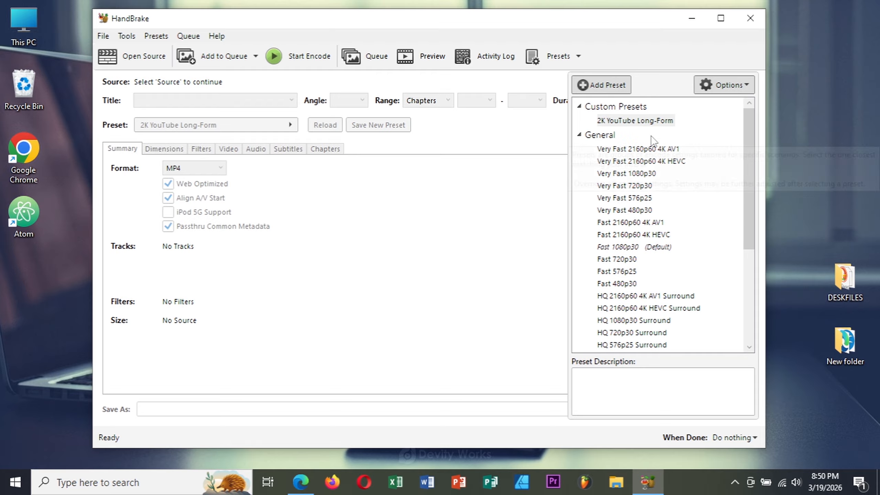
right_click(649, 122)
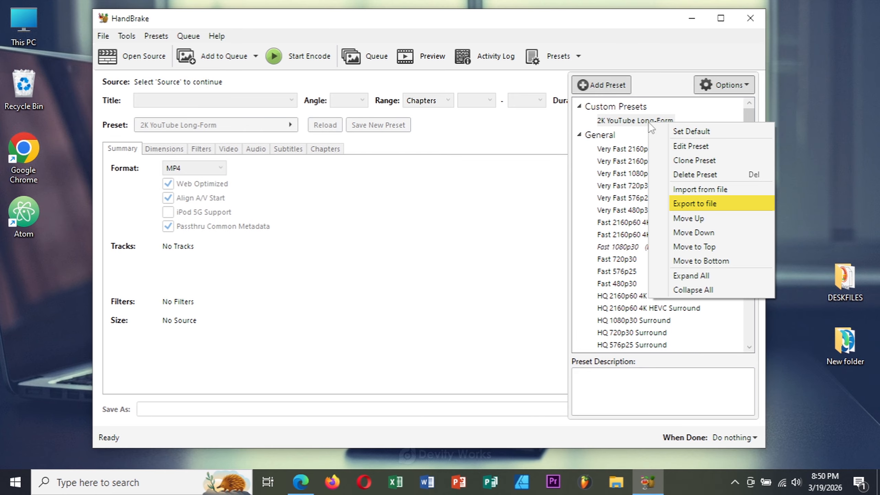
left_click(705, 204)
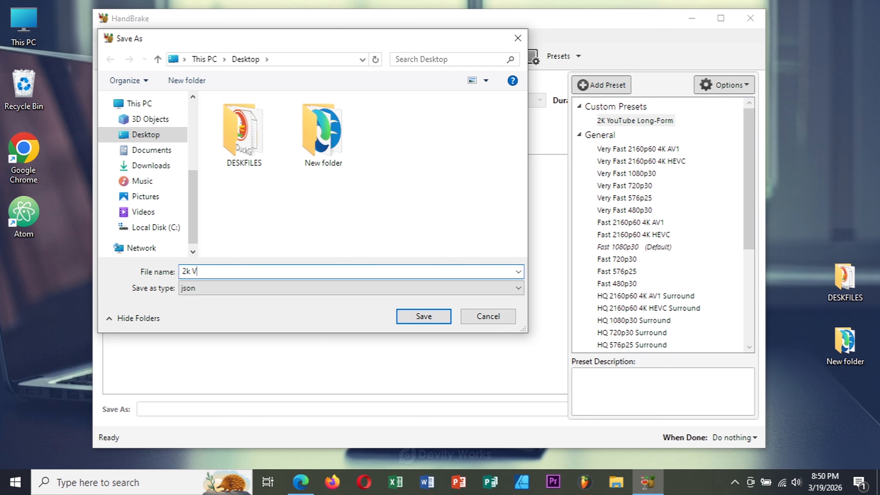
type("2k Video Preset")
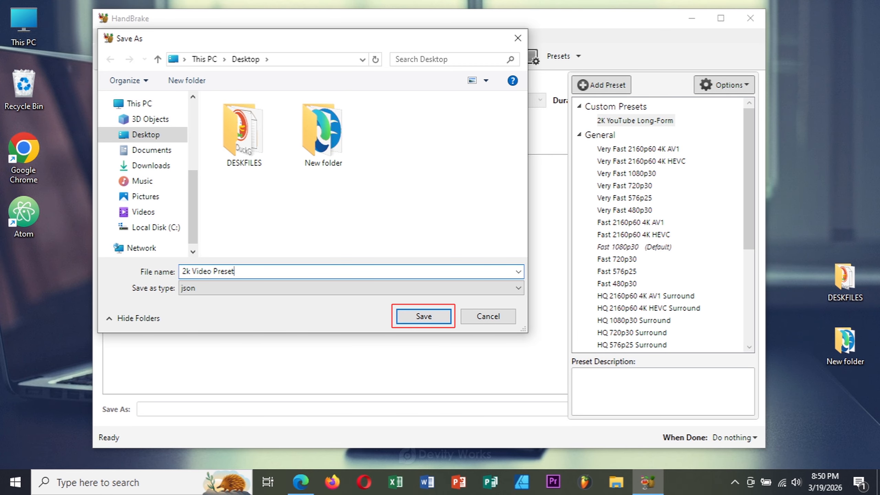
left_click(417, 317)
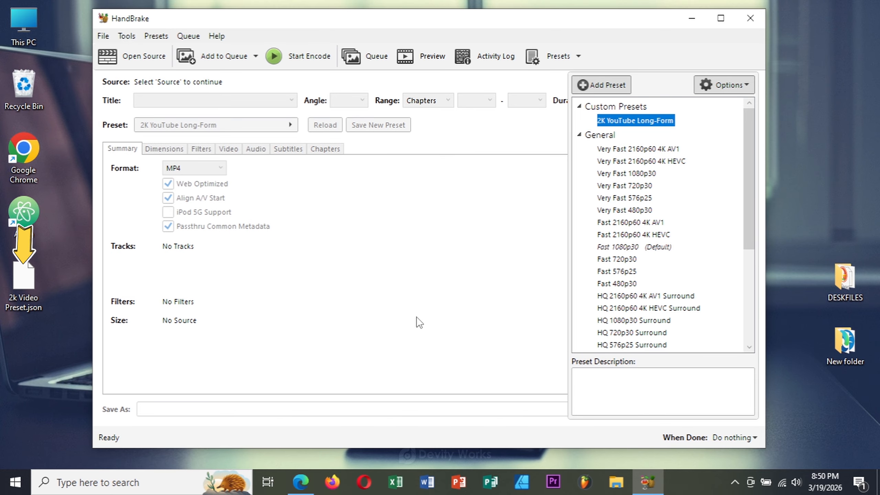
left_click(24, 277)
left_click(54, 279)
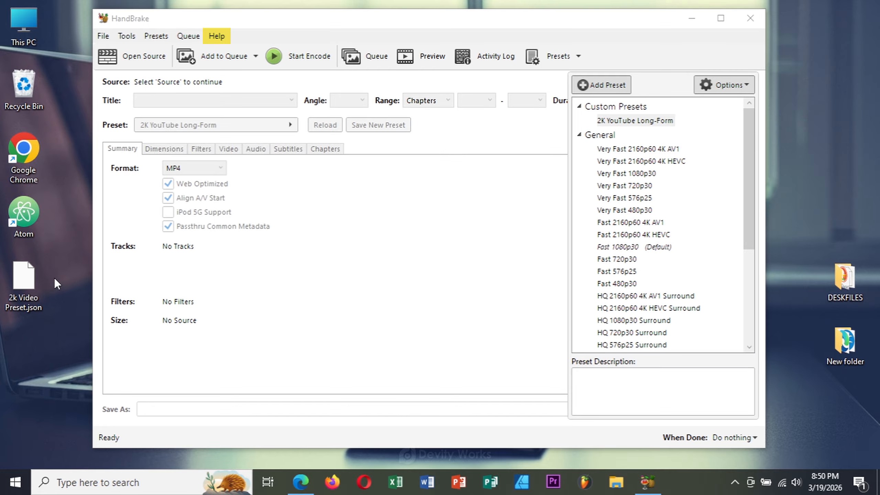
Step: Check for HandBrake updates from the Updates preferences page and download the available update
left_click(219, 36)
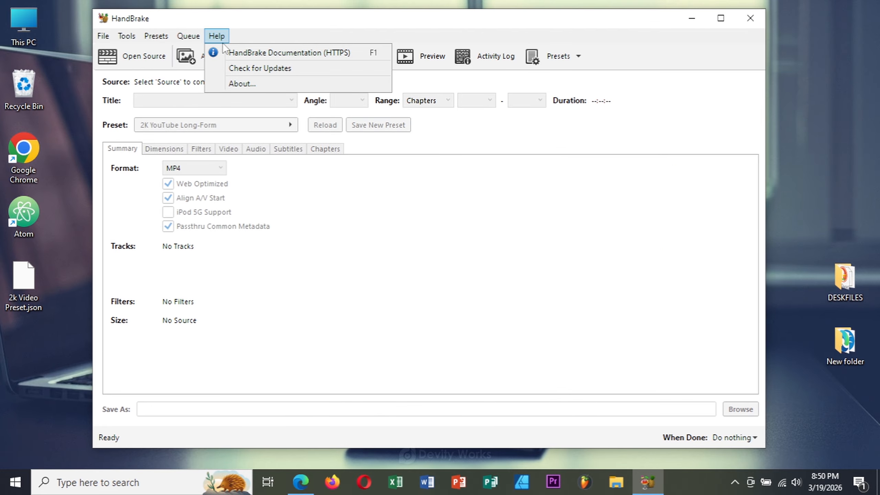
left_click(243, 82)
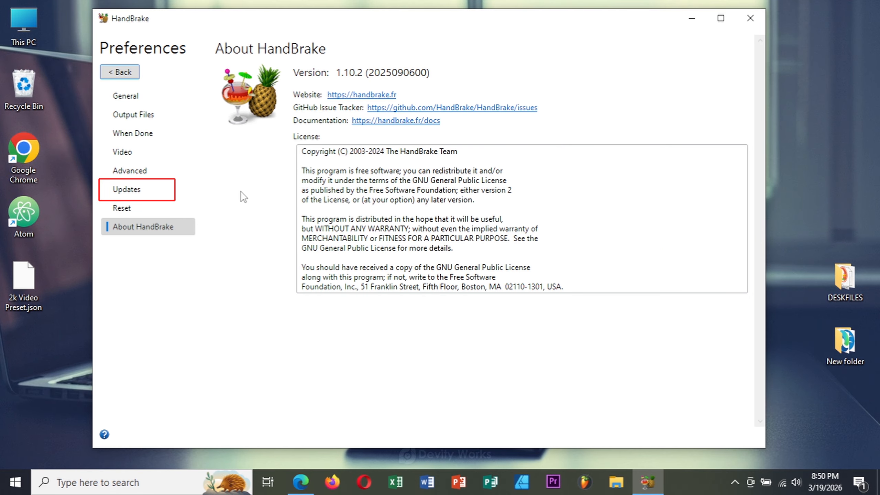
left_click(130, 193)
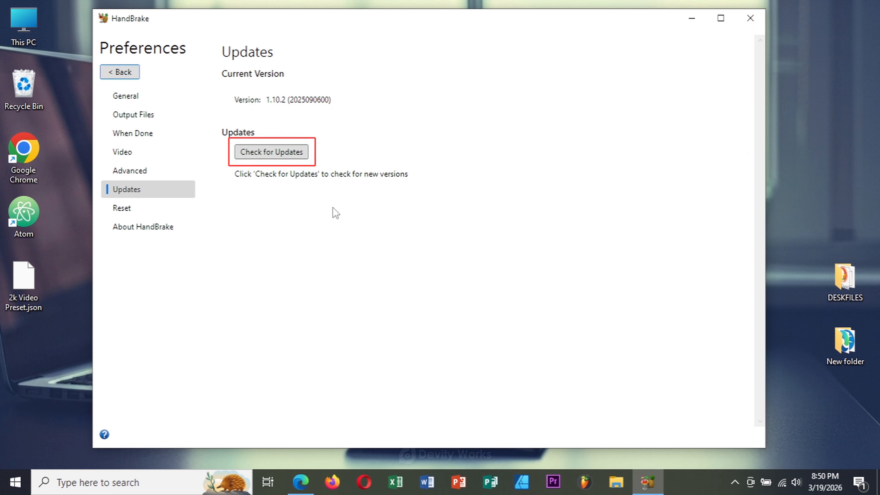
left_click(275, 153)
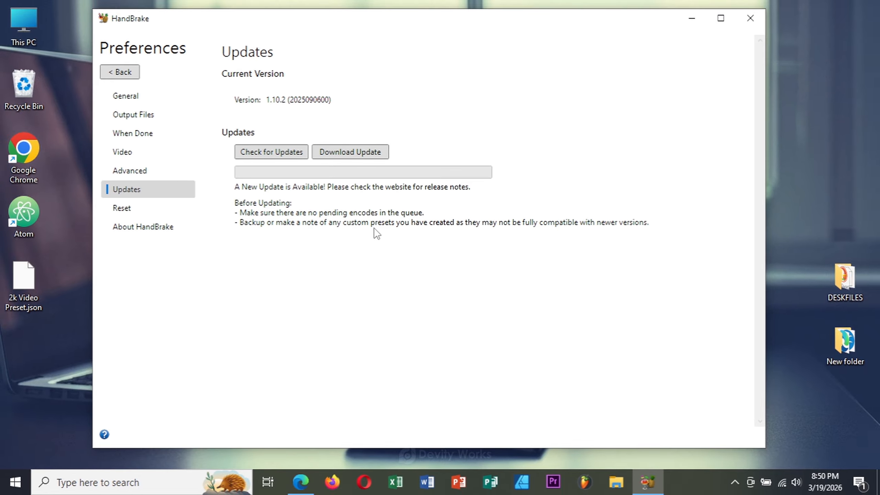
left_click(372, 153)
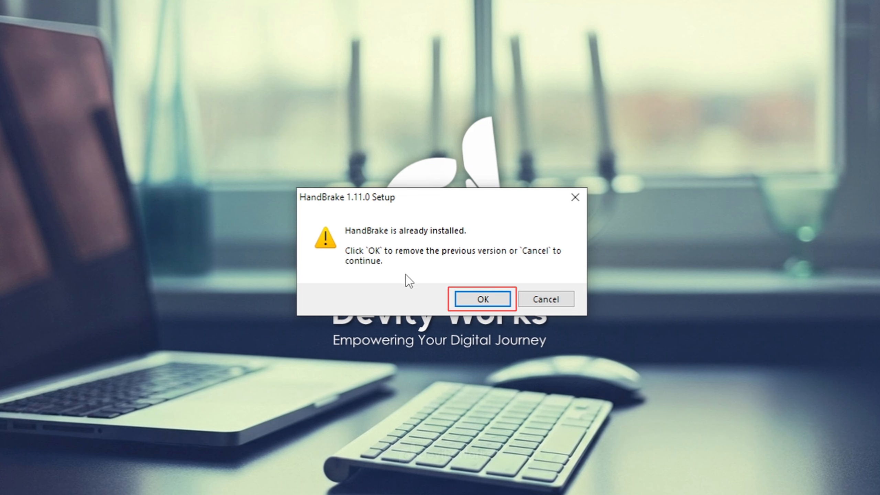
Step: Let the HandBrake 1.11.0 setup completely remove the previous version, HandBrake 1.10.2
left_click(480, 300)
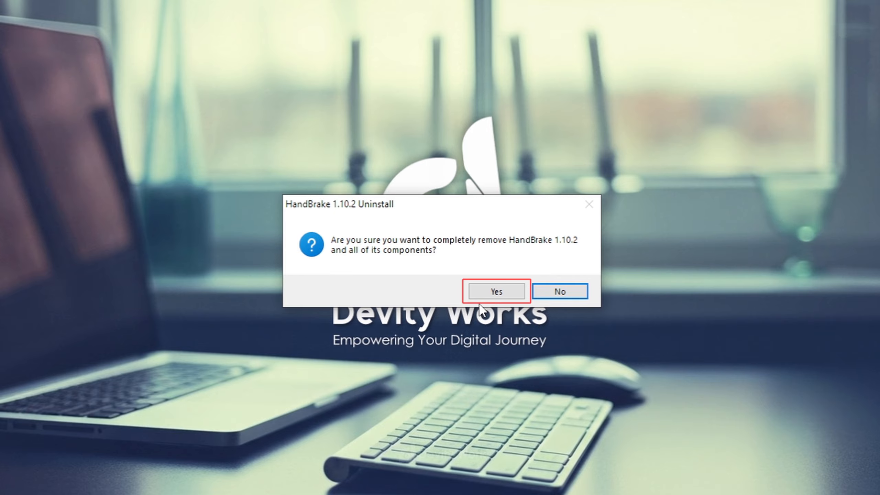
left_click(495, 291)
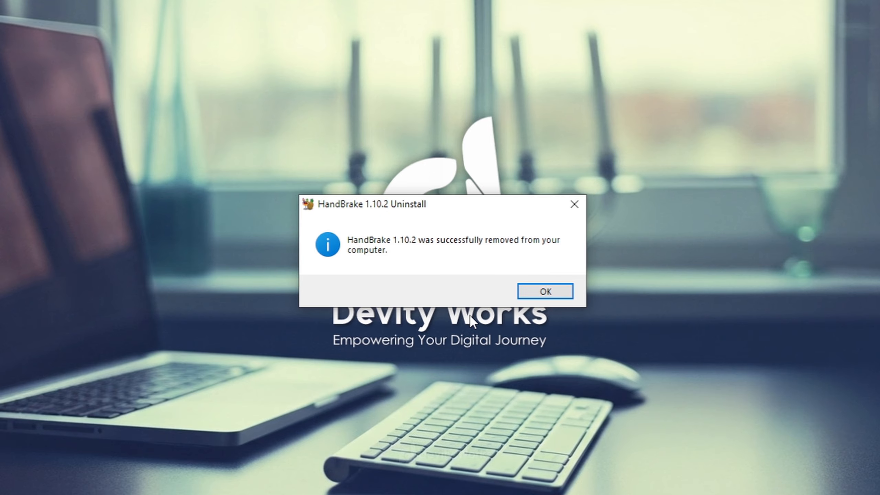
left_click(530, 293)
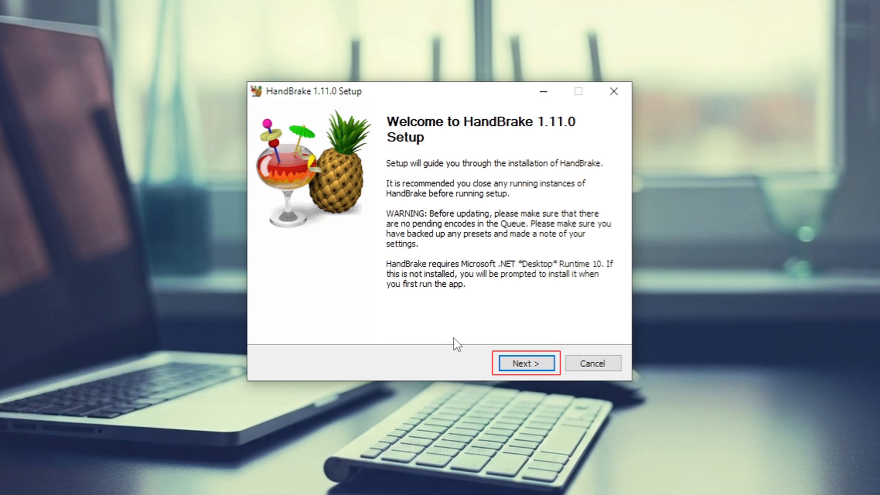
Step: Install HandBrake 1.11.0, accepting the license terms and creating a desktop shortcut for all users
left_click(542, 370)
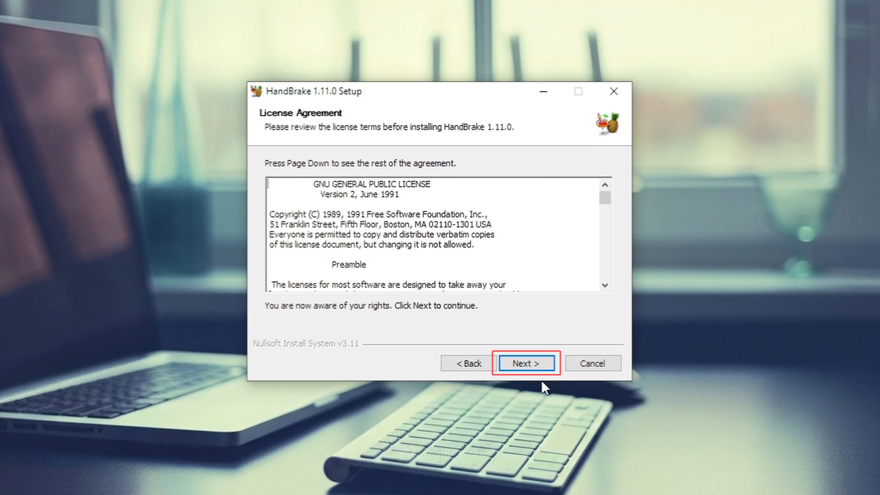
left_click(541, 368)
left_click(540, 368)
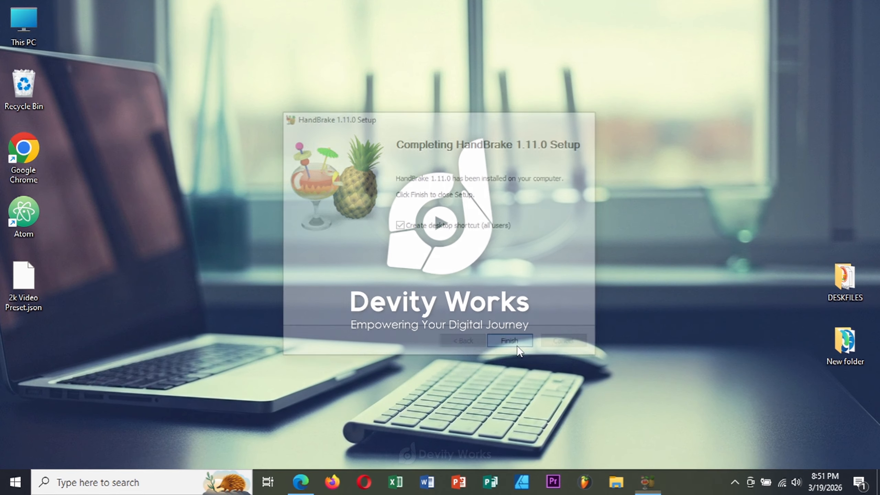
left_click(517, 345)
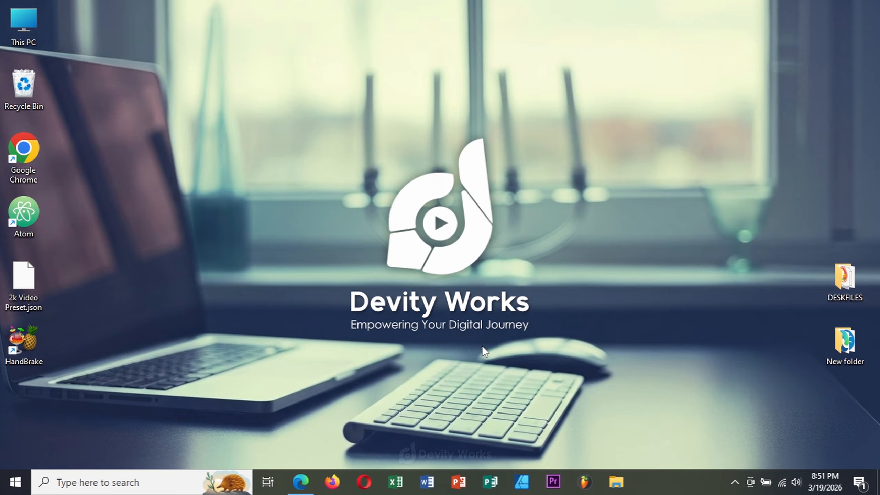
Step: Launch HandBrake from its desktop shortcut and start downloading the required .NET runtime
right_click(19, 347)
left_click(72, 43)
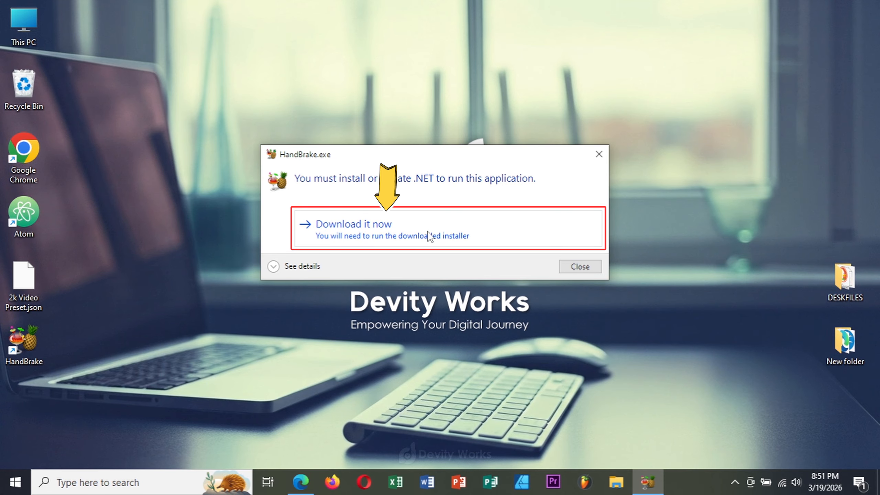
left_click(407, 236)
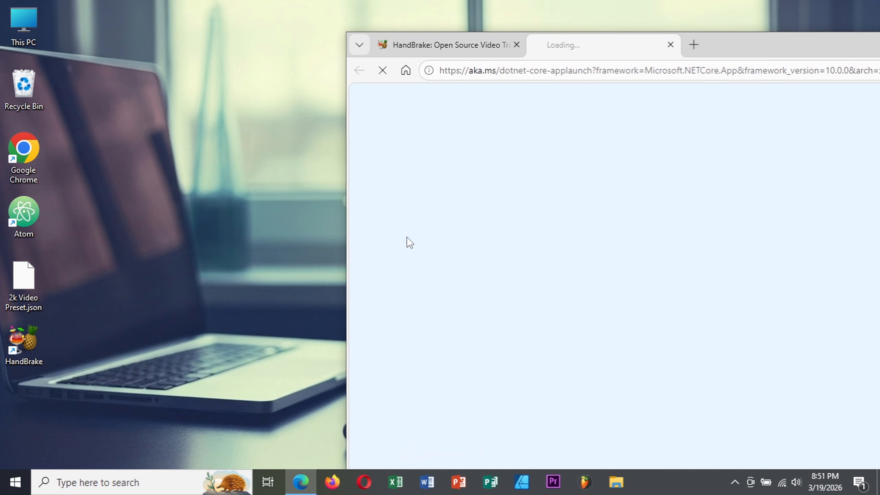
Step: Show the downloaded windowsdesktop-runtime-10.0.5-win-x64.exe in its folder from the browser's download list
left_click_drag(791, 47, 584, 36)
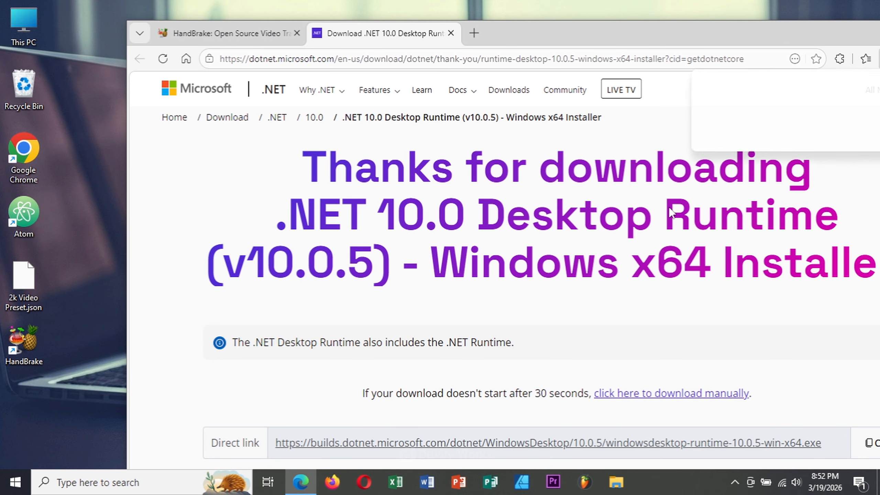
left_click_drag(789, 28, 709, 23)
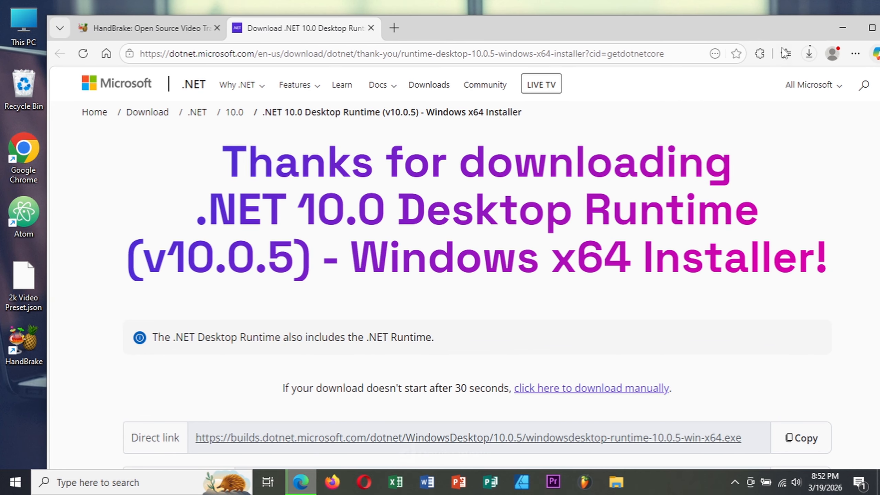
left_click(808, 54)
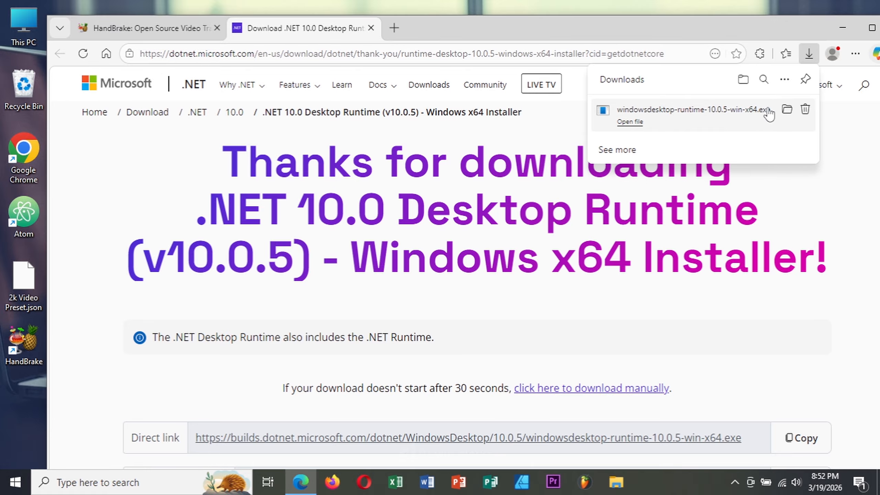
left_click(783, 111)
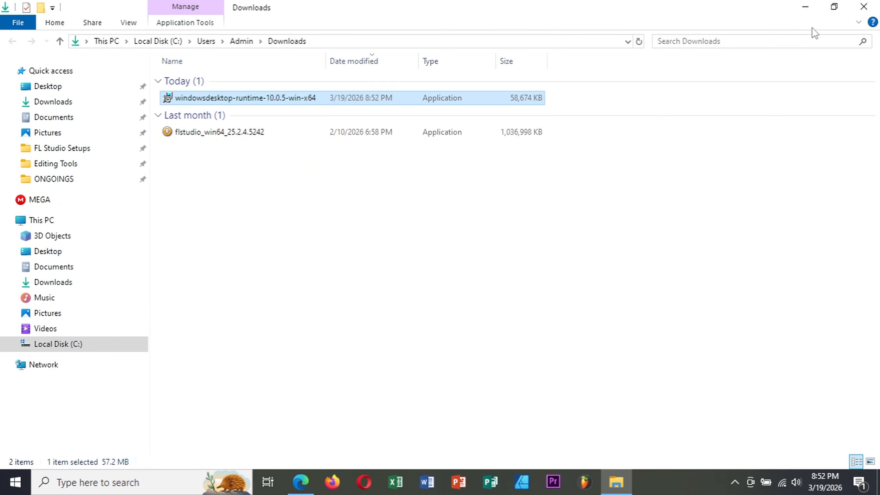
left_click(834, 7)
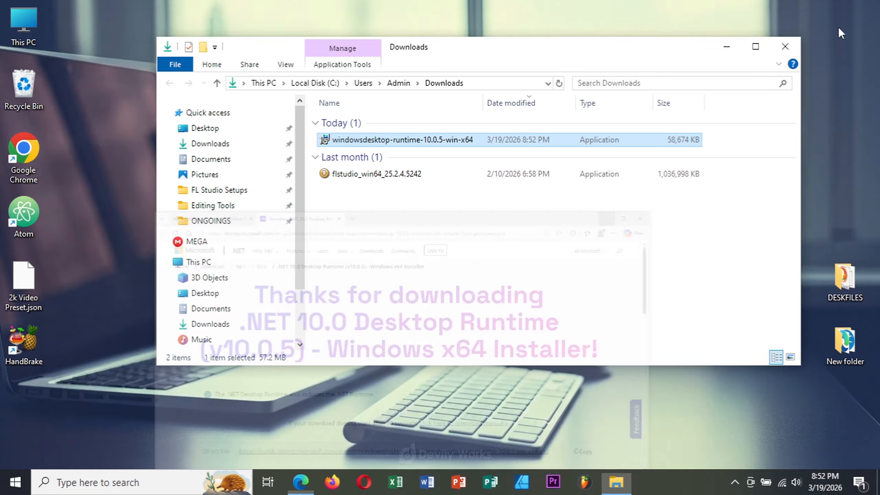
Step: Run the windowsdesktop-runtime-10.0.5-win-x64 installer to install Microsoft Windows Desktop Runtime 10.0.5, and minimize the Downloads folder
double_click(382, 140)
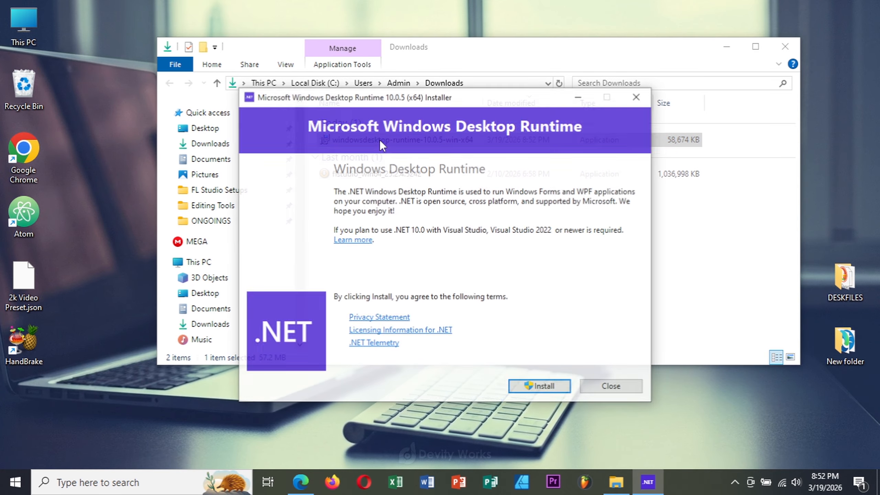
left_click(541, 386)
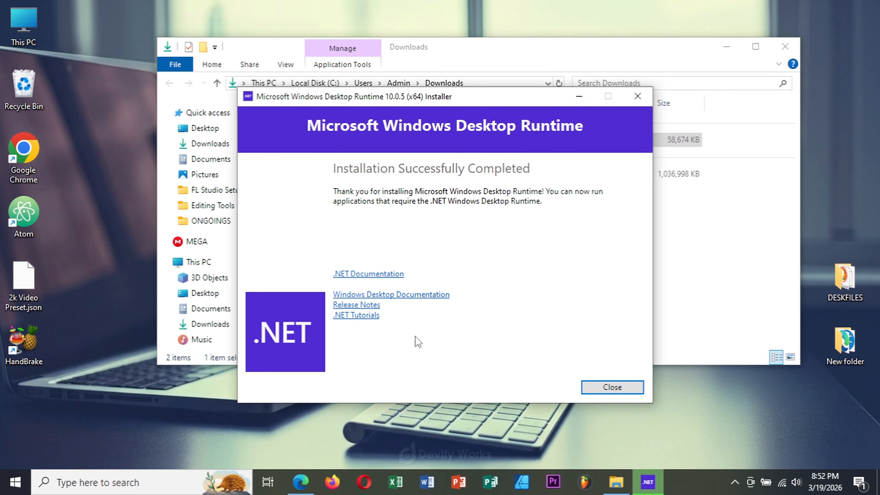
left_click(583, 383)
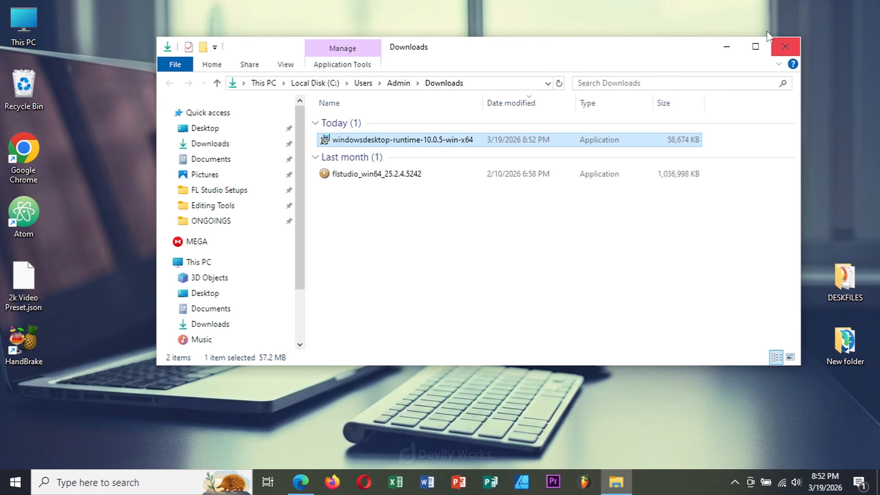
left_click(727, 46)
Step: Launch HandBrake from its desktop shortcut, view the version on the About page and return to source selection
right_click(21, 346)
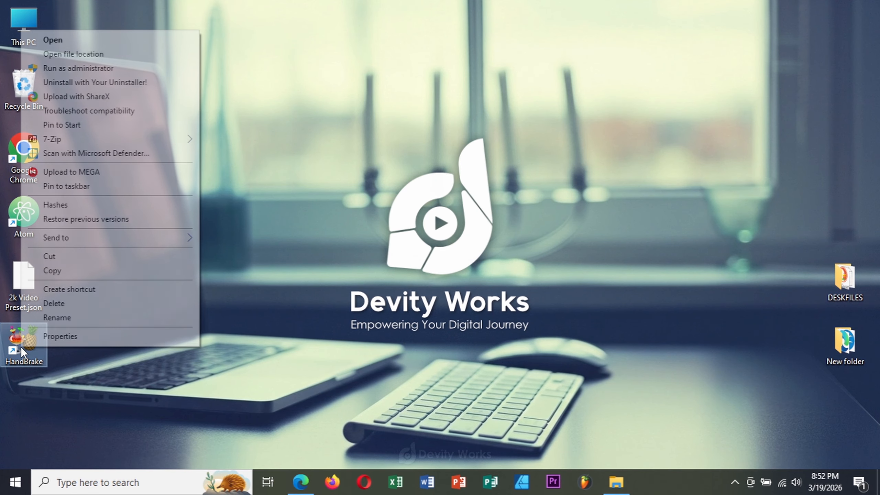
left_click(62, 39)
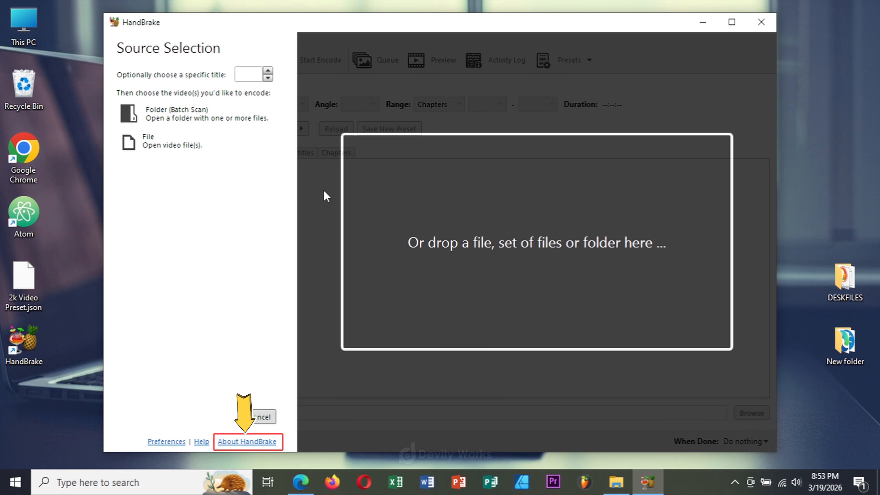
left_click(249, 441)
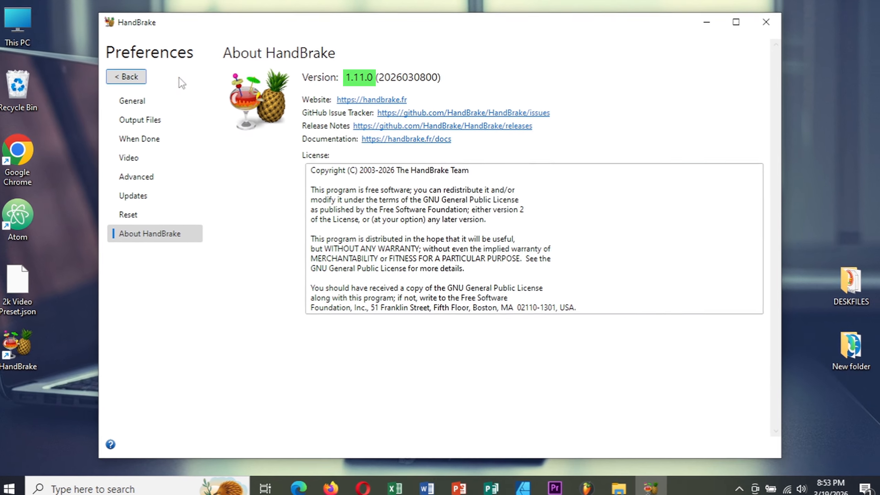
left_click(126, 77)
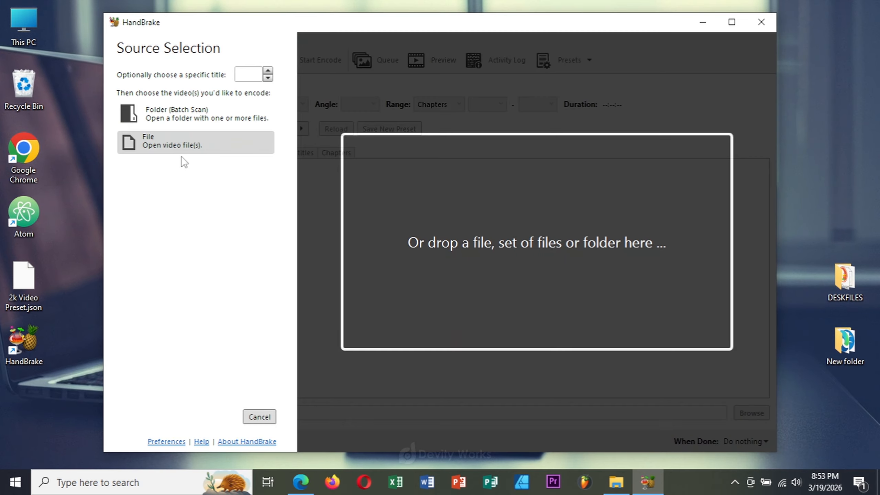
Step: Dismiss source selection and choose 2K YouTube Long-Form from the custom presets
left_click(260, 417)
left_click(572, 56)
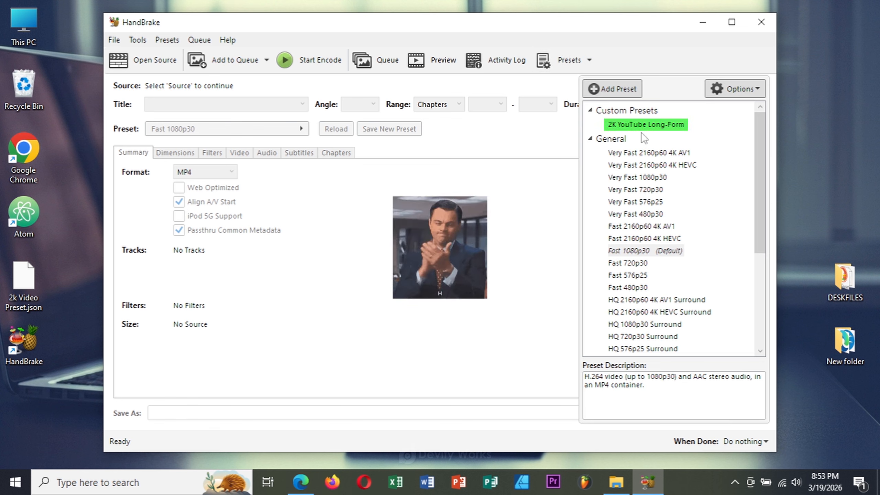
left_click(629, 126)
left_click(627, 62)
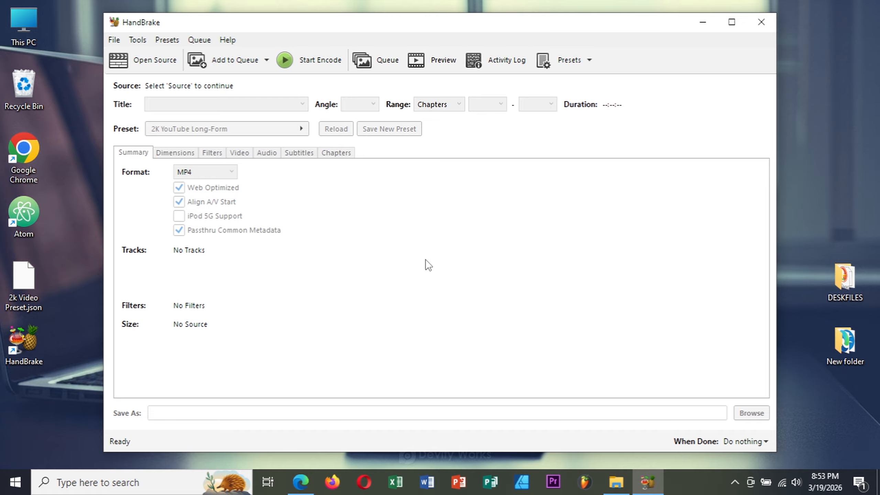
Step: Open the About HandBrake page to view the version information
left_click(246, 87)
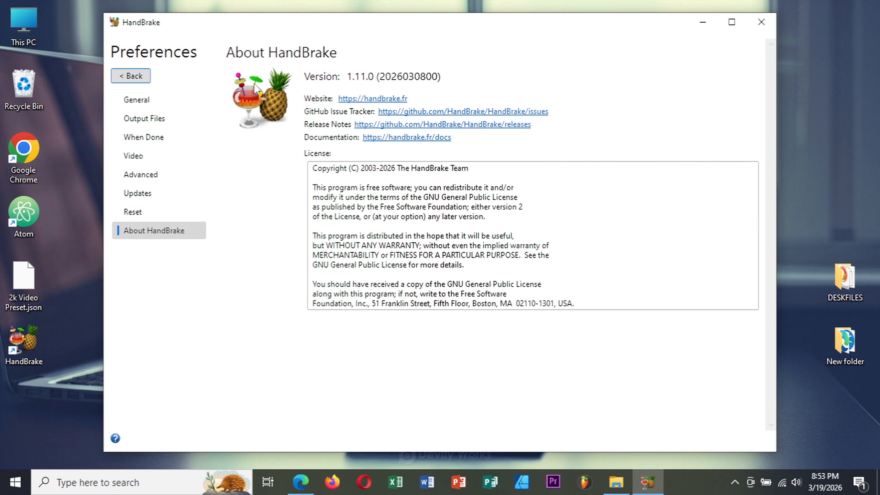